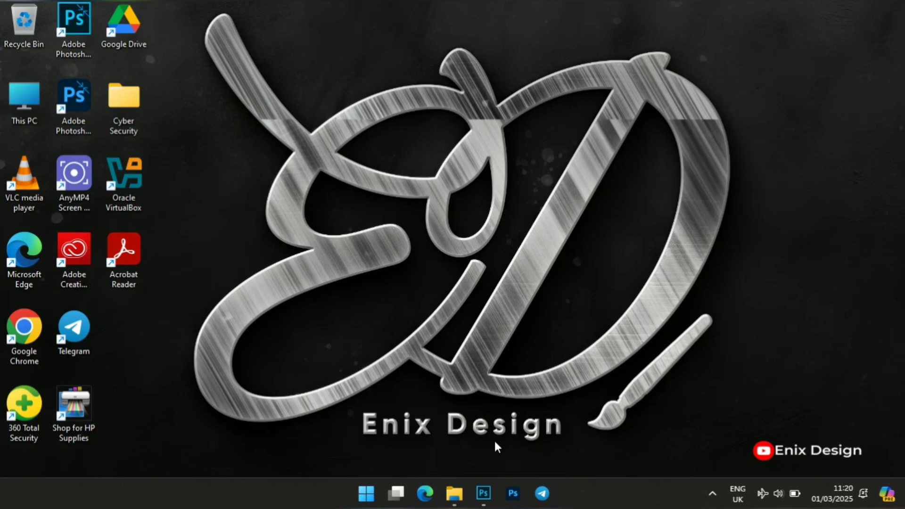
- Restore the Bhai.psd poster window from the taskbar
left_click(484, 493)
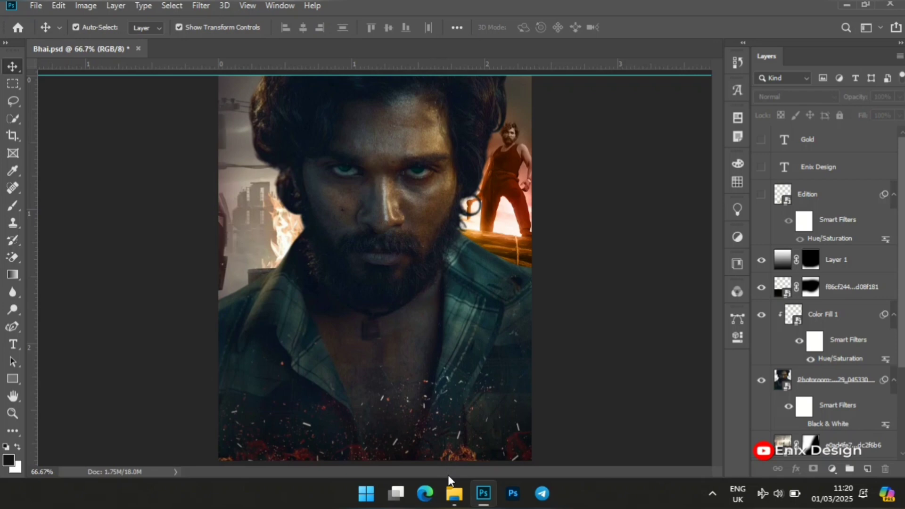
- Open stay-3d-editable-text-effect.zip from Documents and launch its Photoshop template file
left_click(454, 493)
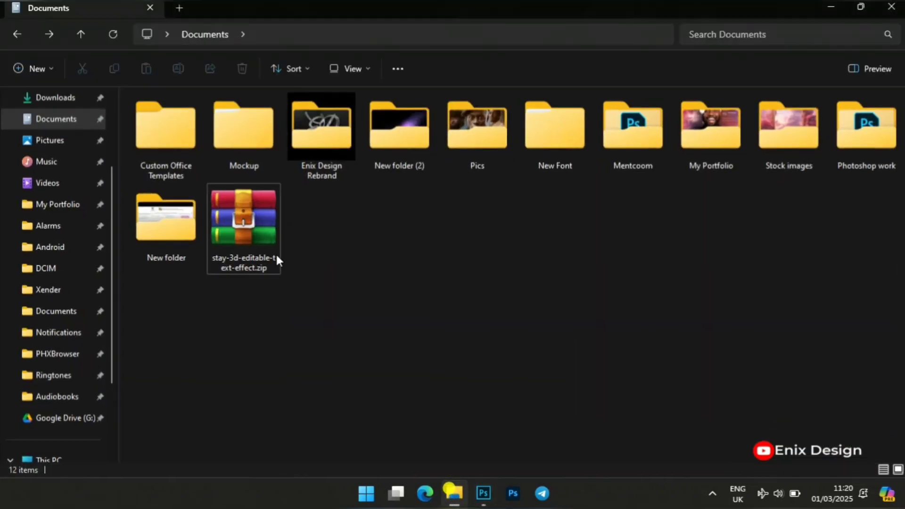
double_click(250, 219)
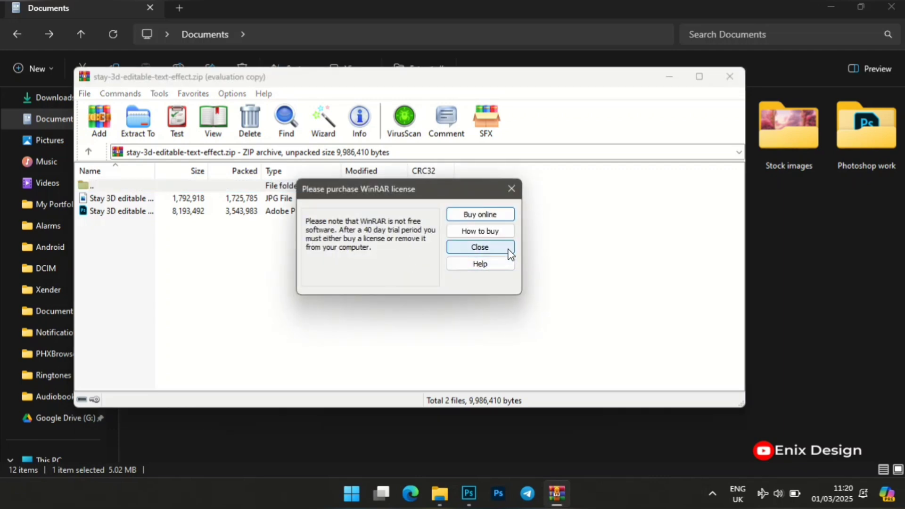
left_click(508, 249)
double_click(304, 212)
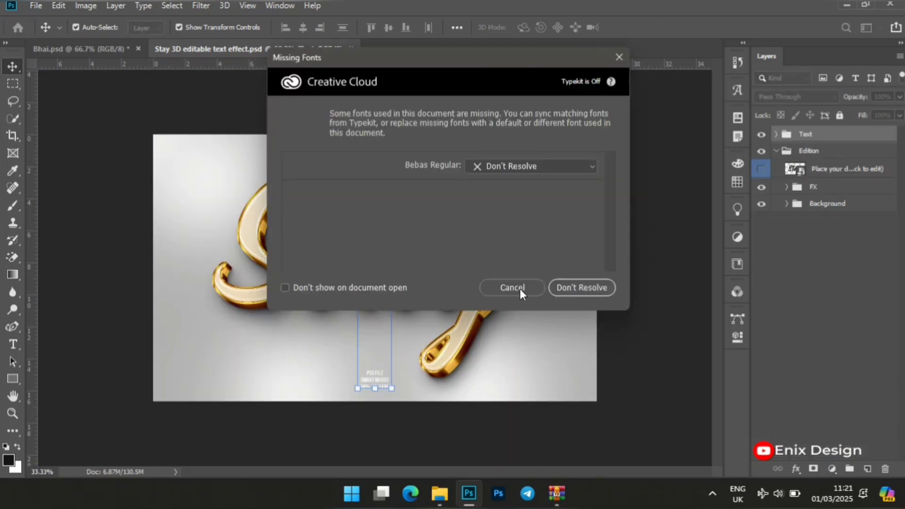
- Dismiss the missing fonts warning, hide the Text group and fit the canvas on screen
left_click(520, 289)
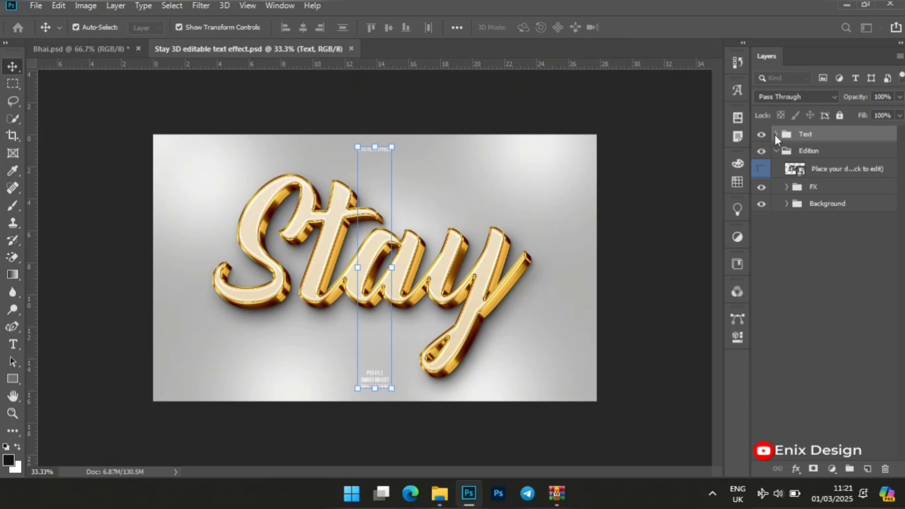
left_click(761, 134)
key("z")
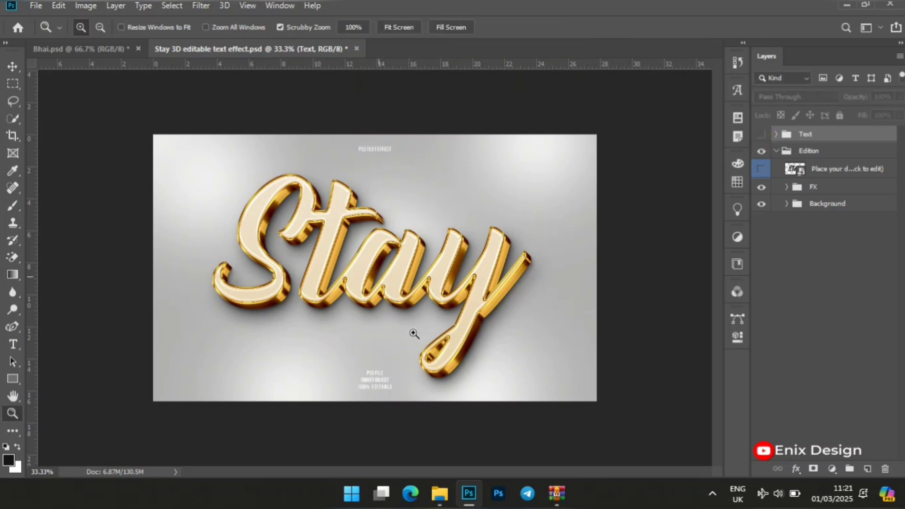
right_click(414, 335)
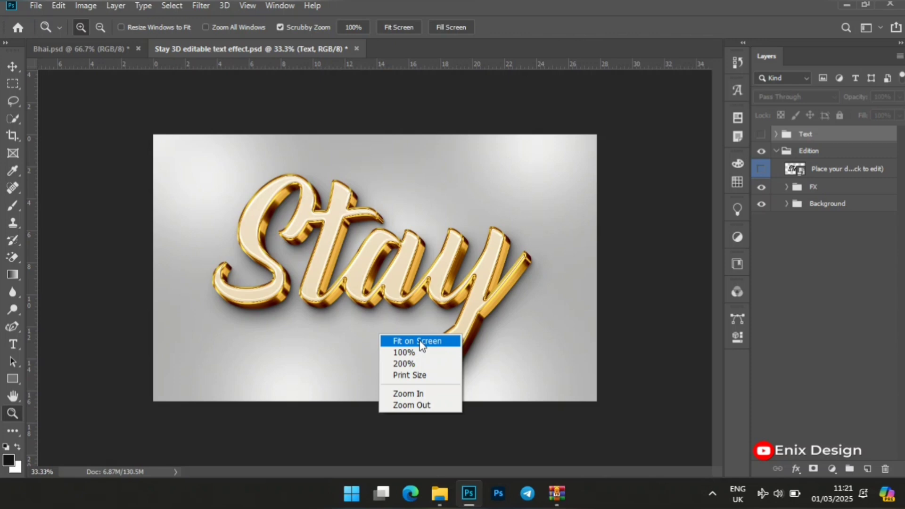
left_click(420, 341)
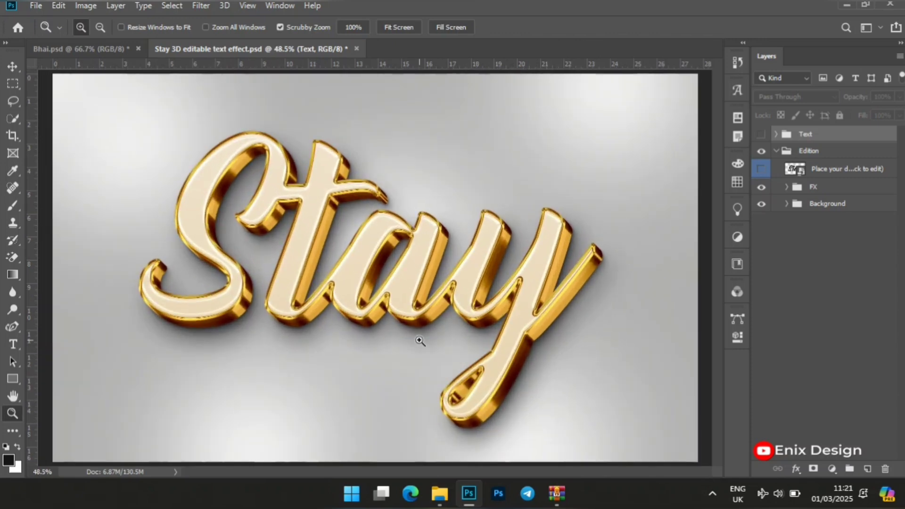
- Edit the contents of the 'Place your design here' smart object layer
key("v")
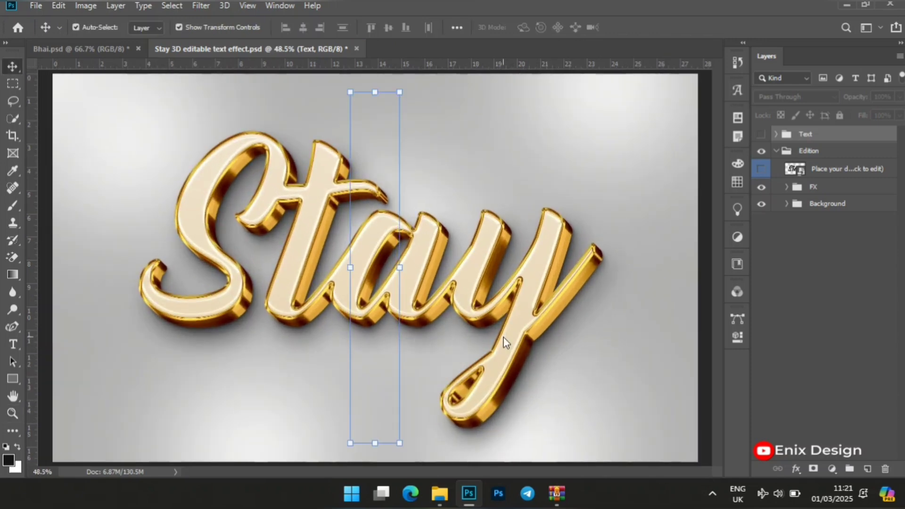
left_click(846, 173)
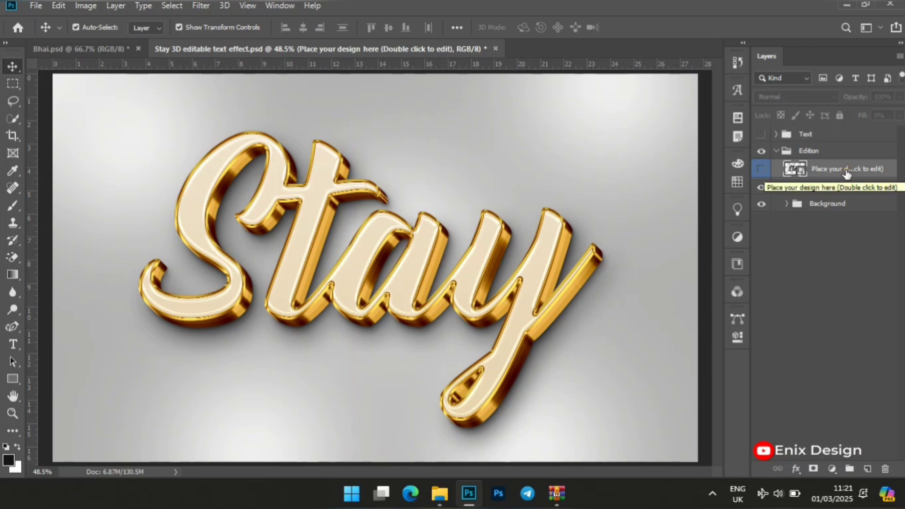
right_click(847, 170)
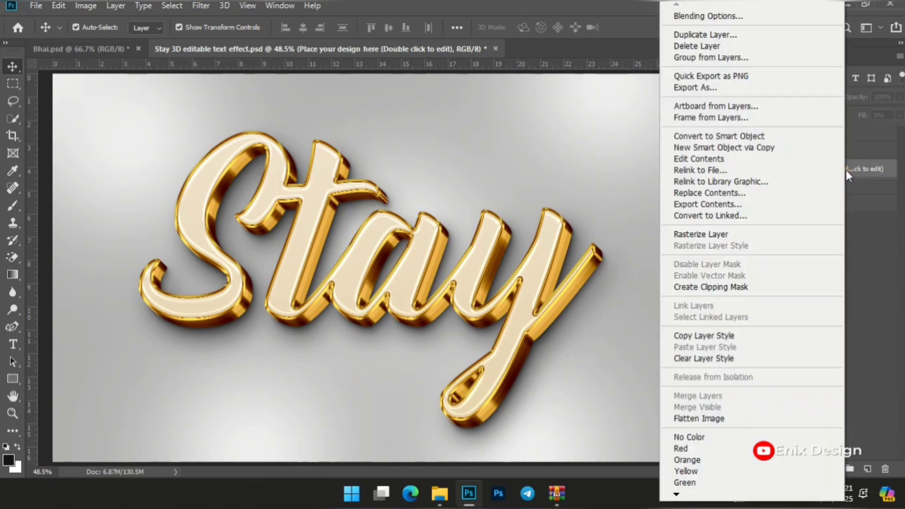
right_click(862, 171)
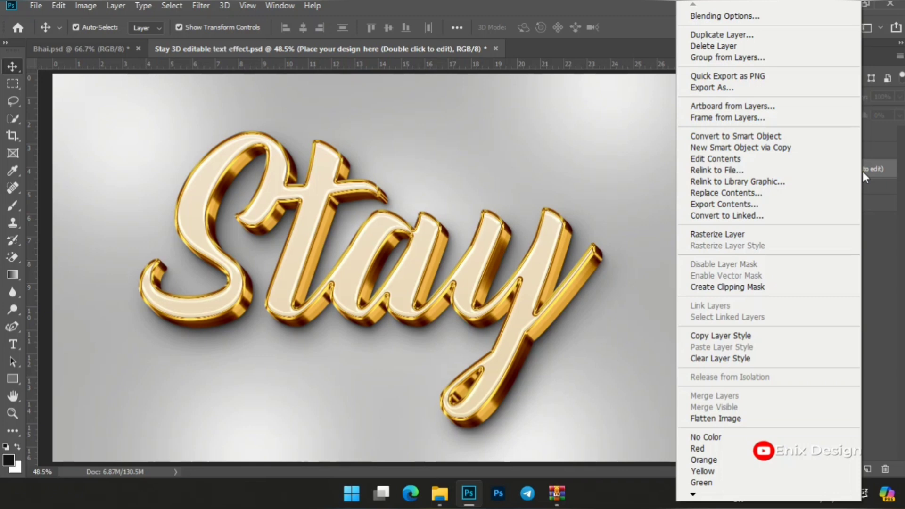
left_click(793, 168)
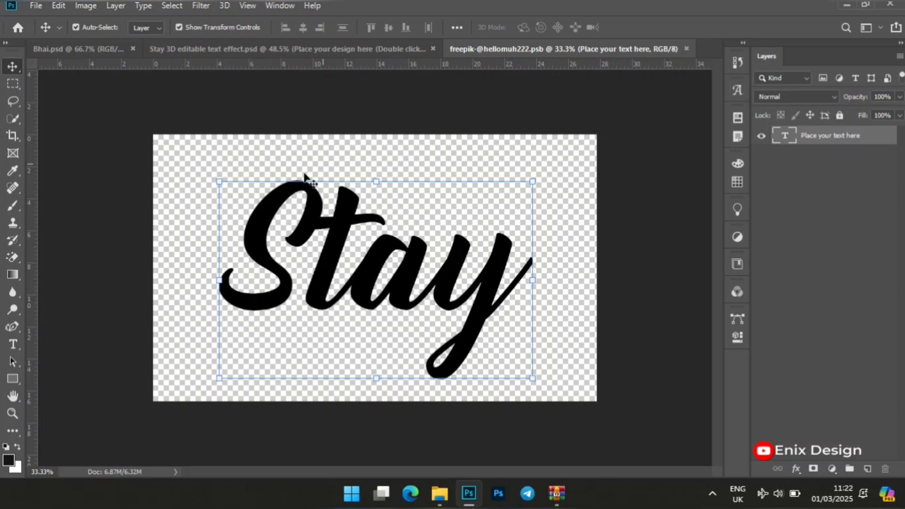
- Replace the 'Stay' lettering with 'Bhai' using the Type tool
left_click(317, 282)
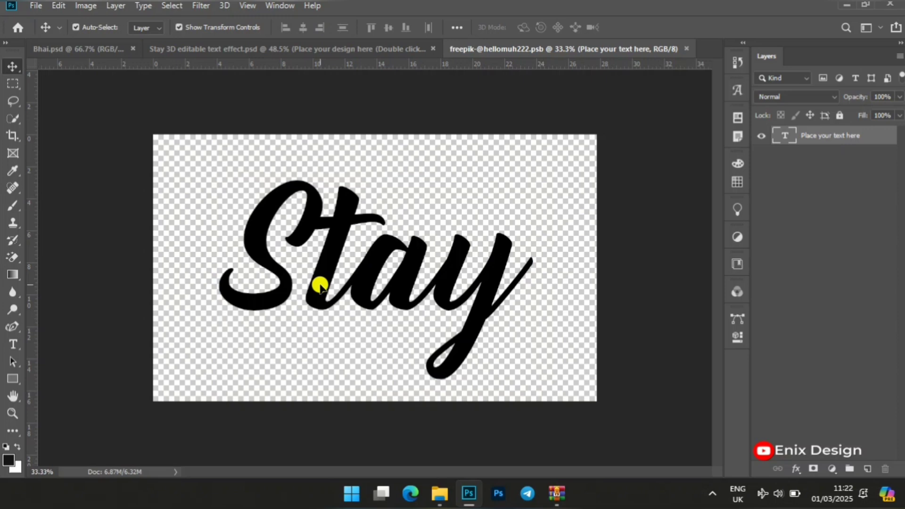
key("t")
left_click(318, 287)
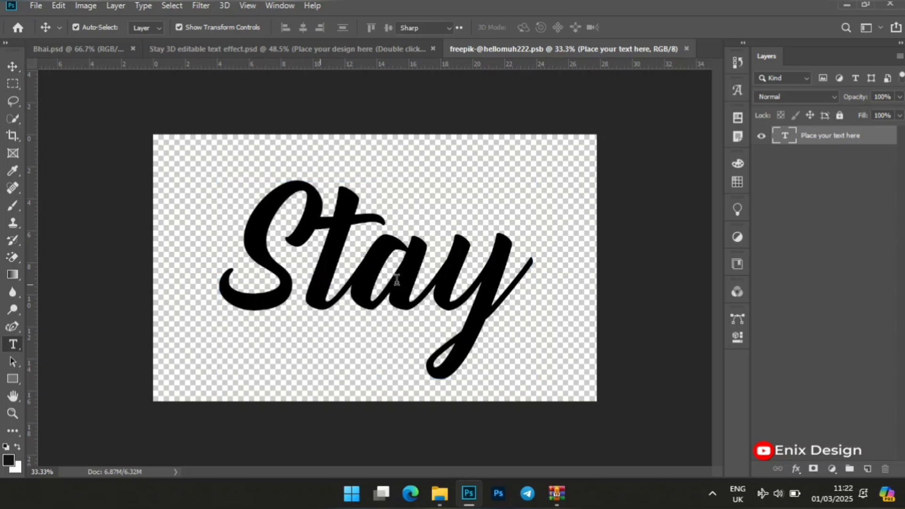
key("ctrl+a")
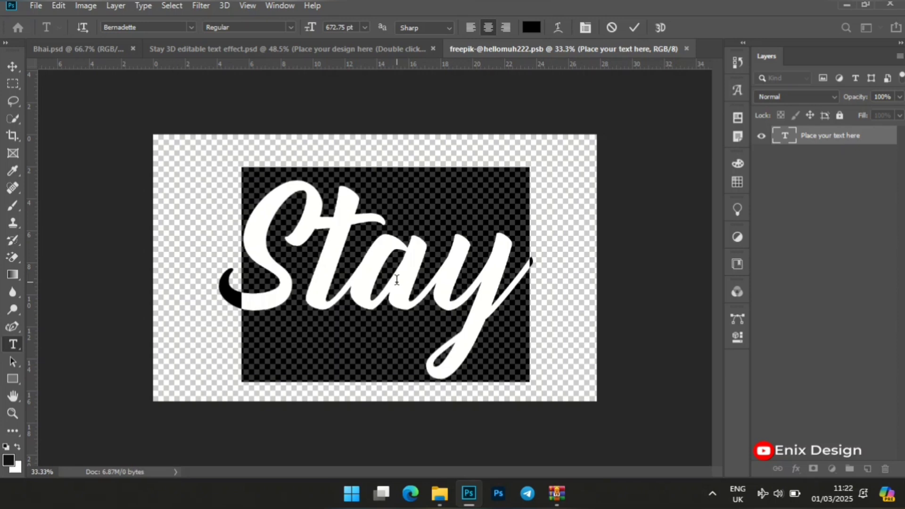
type("B")
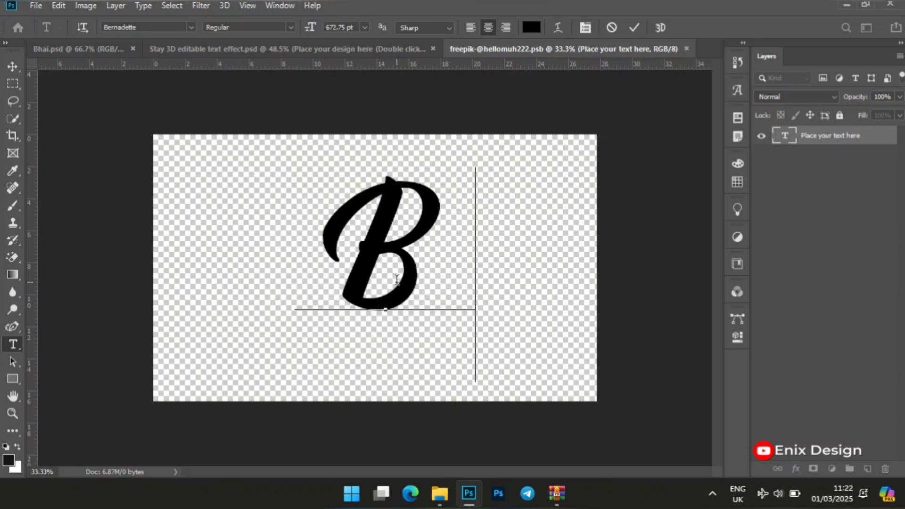
type("hai")
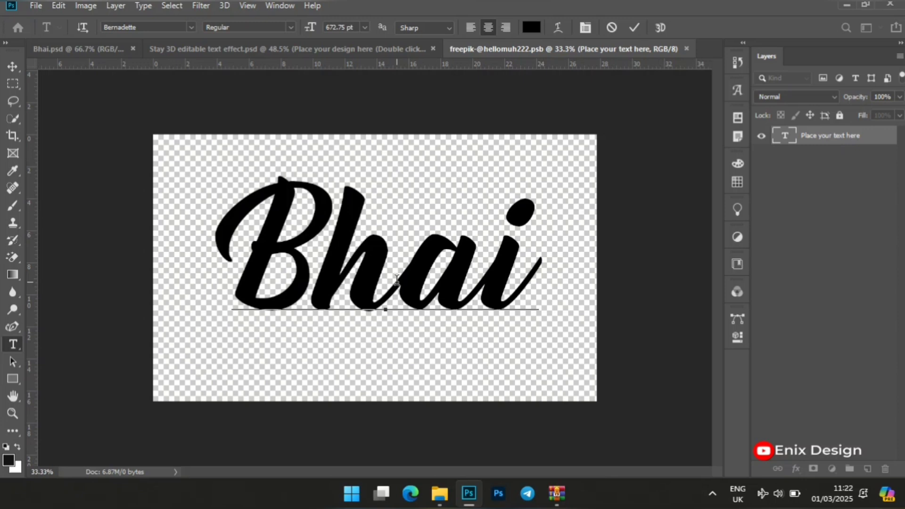
key("ctrl+a")
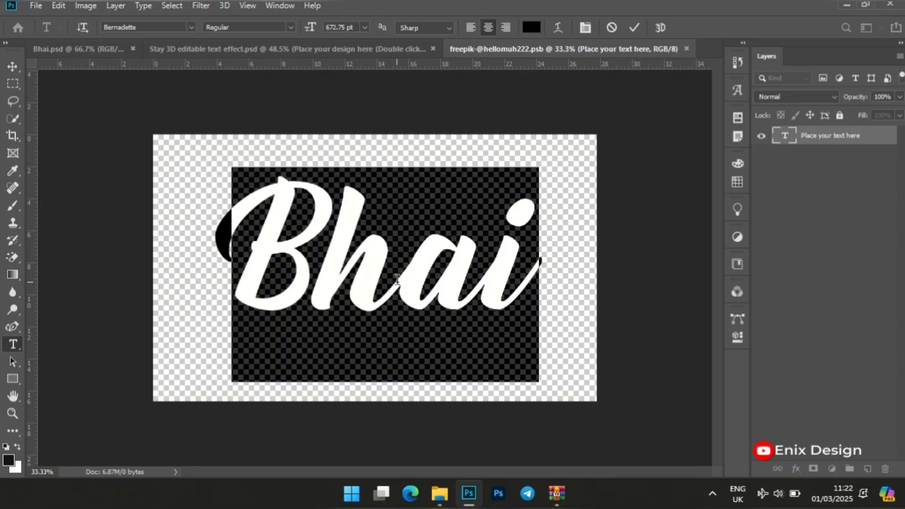
- Set the Bhai text's font to Hooney Vibes Free
left_click(737, 342)
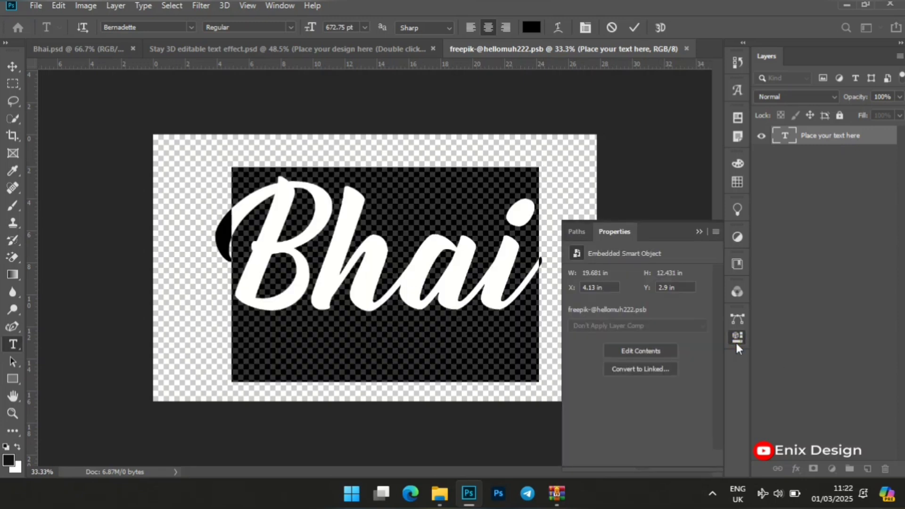
left_click(620, 325)
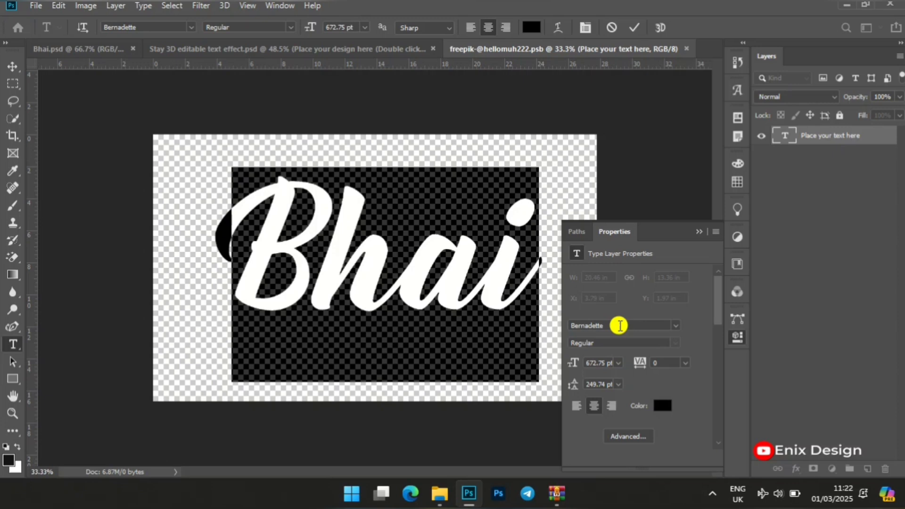
type("ho")
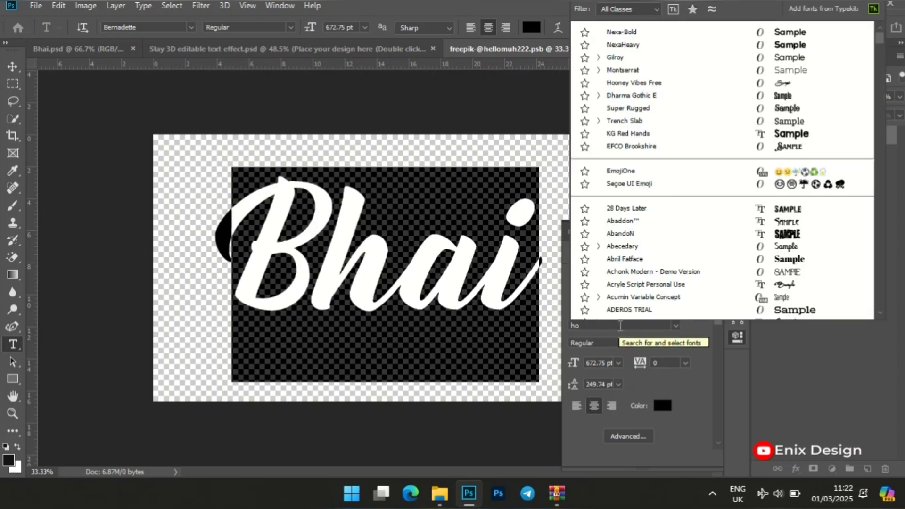
type("o")
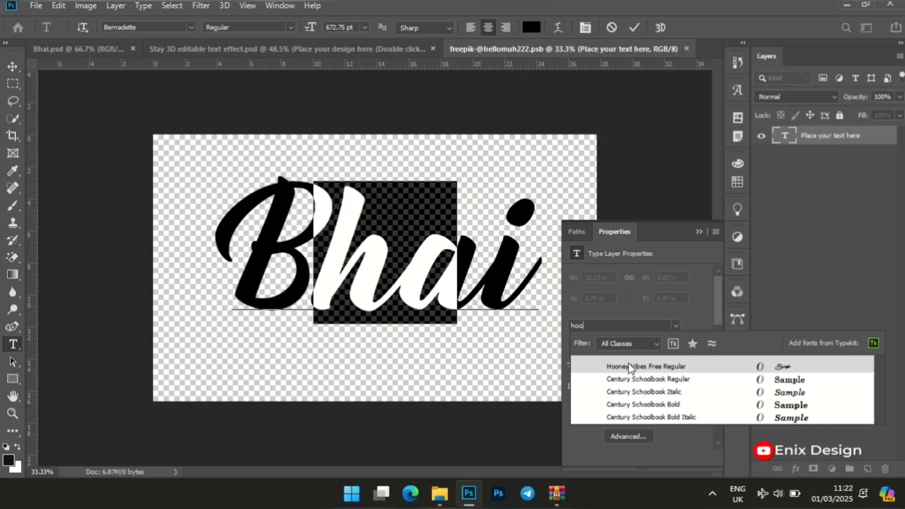
left_click(629, 366)
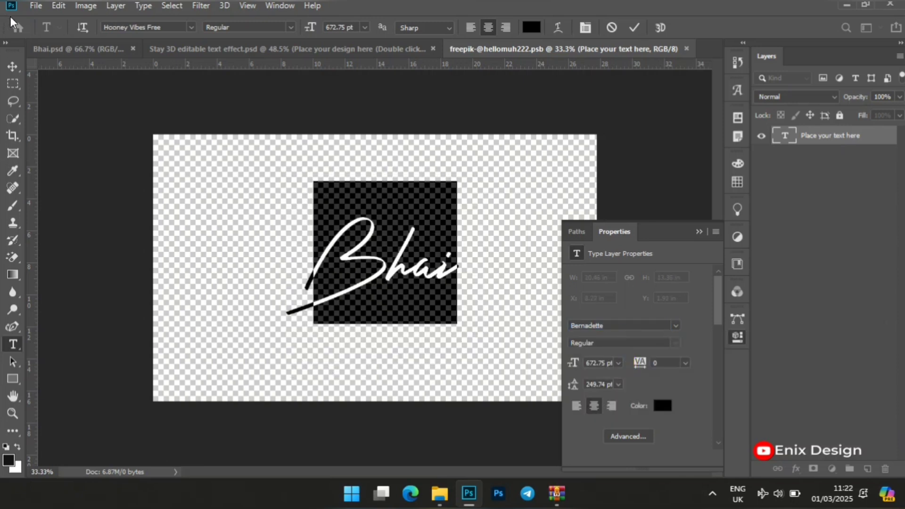
- Enlarge the Bhai lettering across the canvas and save the .psb contents
left_click(13, 64)
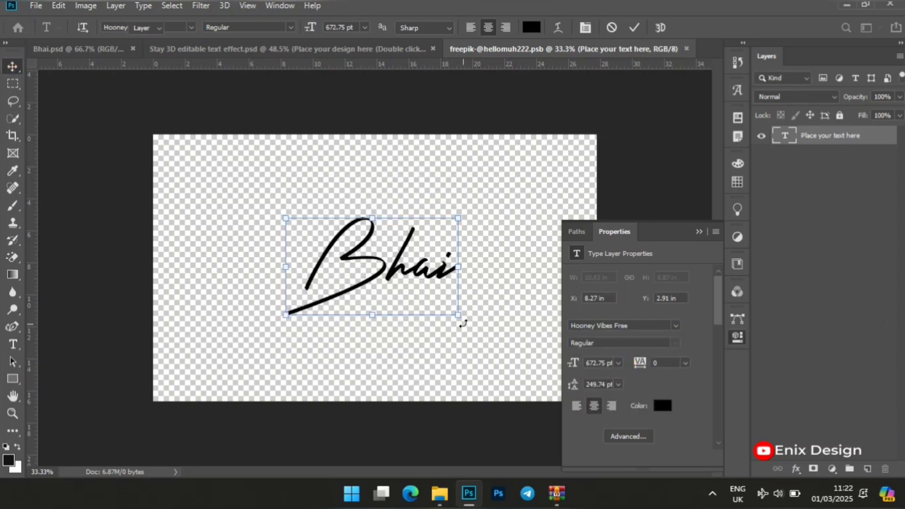
left_click_drag(456, 315, 554, 371)
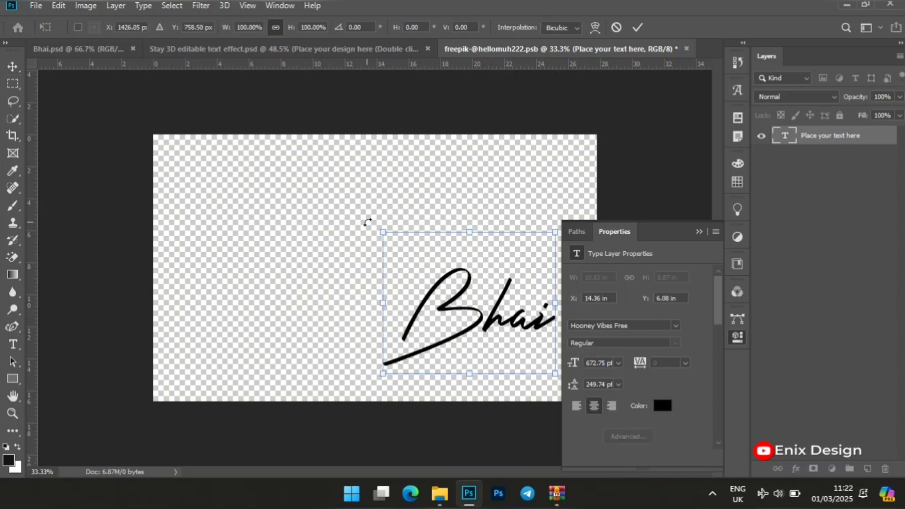
left_click_drag(382, 234, 234, 192)
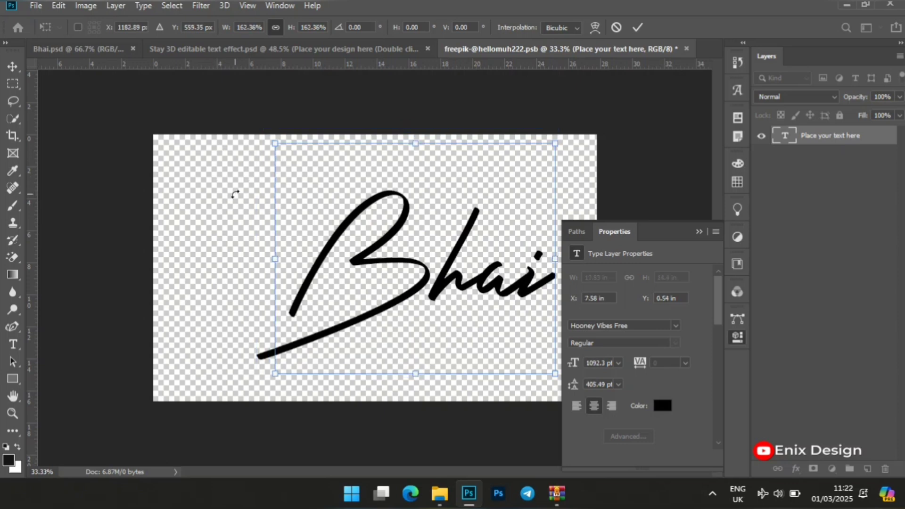
left_click(699, 233)
left_click(647, 307)
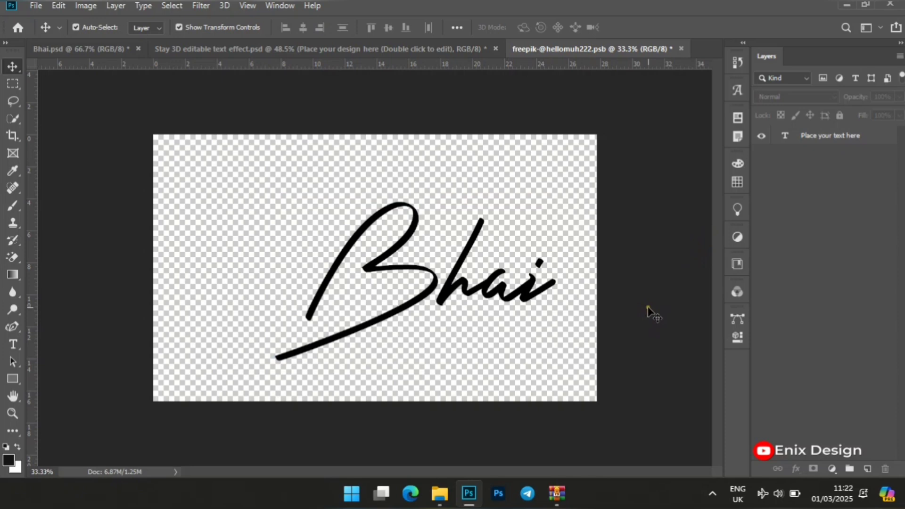
key("ctrl")
key("ctrl+s")
- Switch to the Stay 3D editable text effect.psd template and hide its Background group
left_click(431, 52)
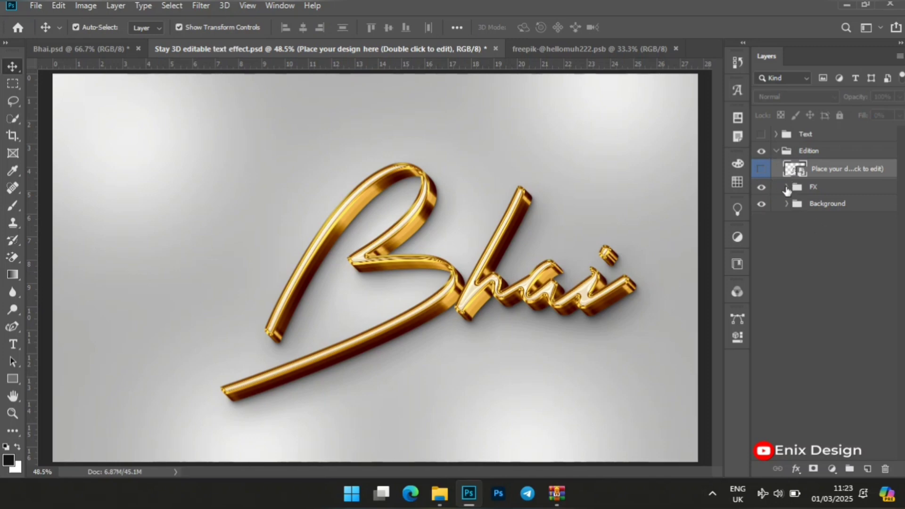
left_click(761, 203)
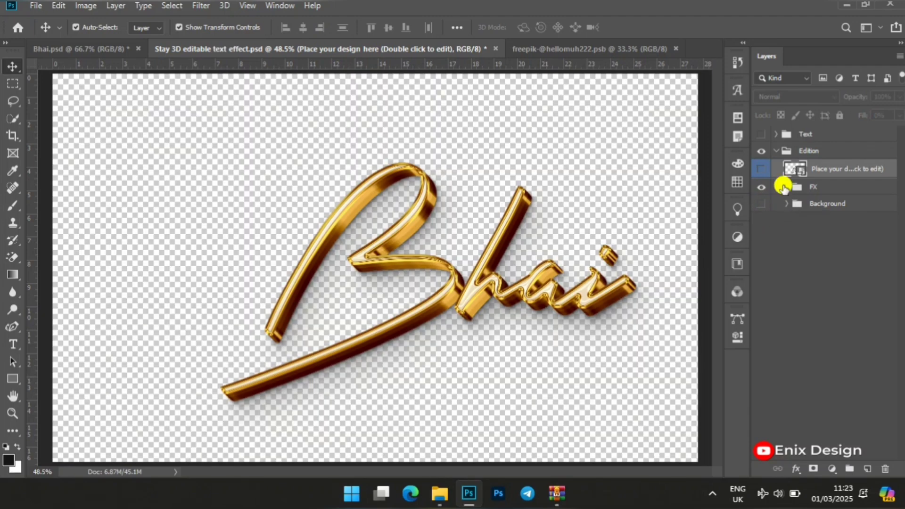
left_click(785, 188)
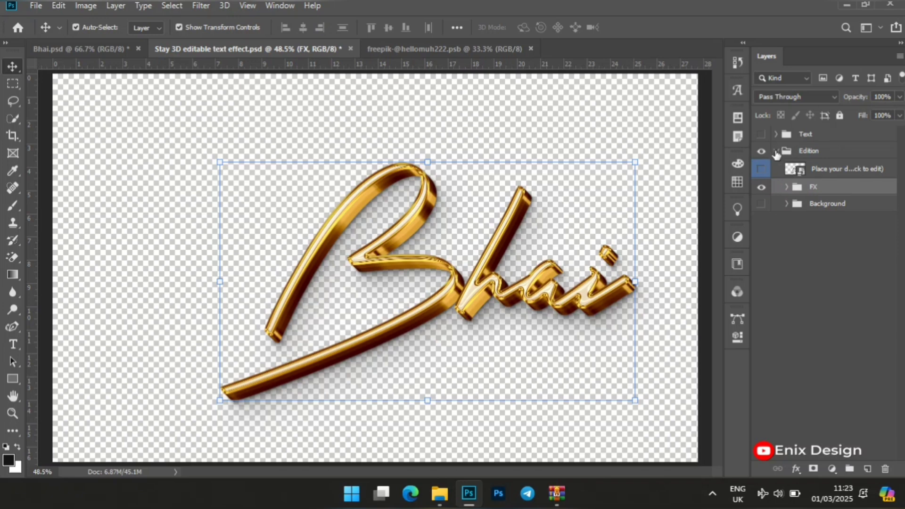
- Hide the Border 2 layer and the Shadow group inside the FX group
left_click(787, 187)
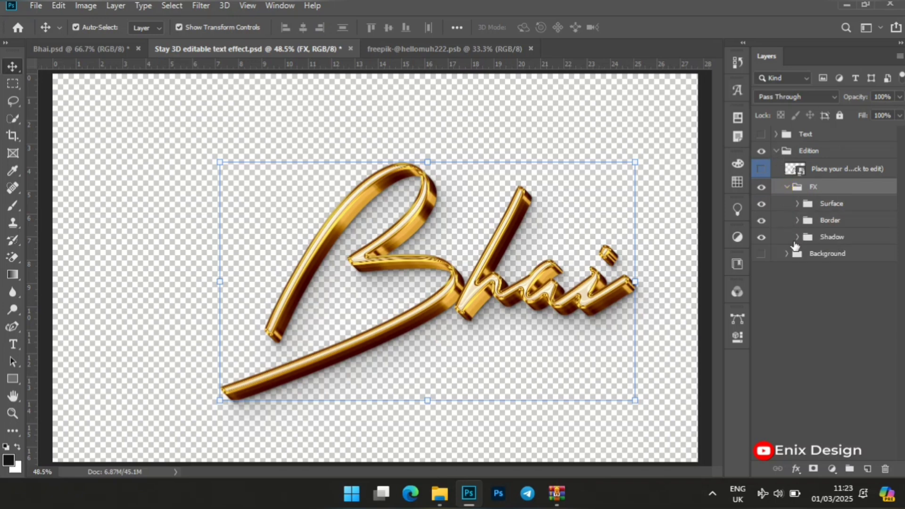
left_click(797, 220)
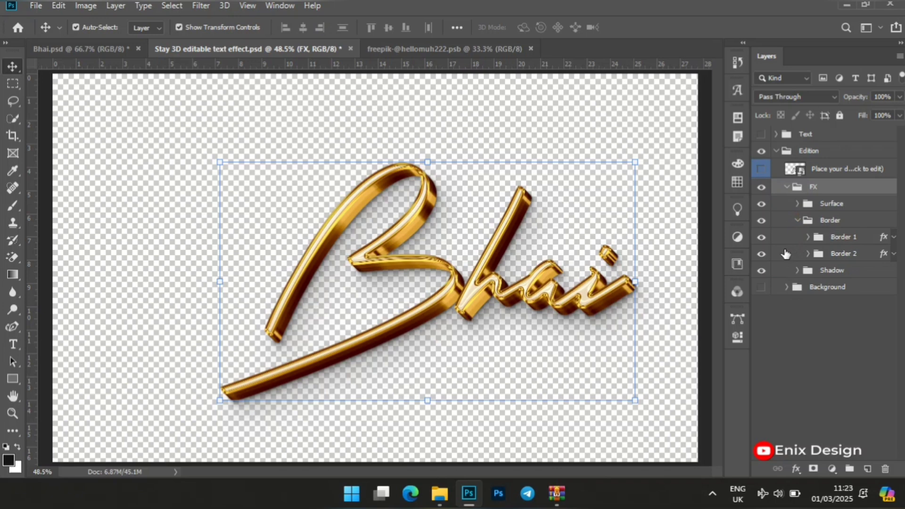
left_click(760, 254)
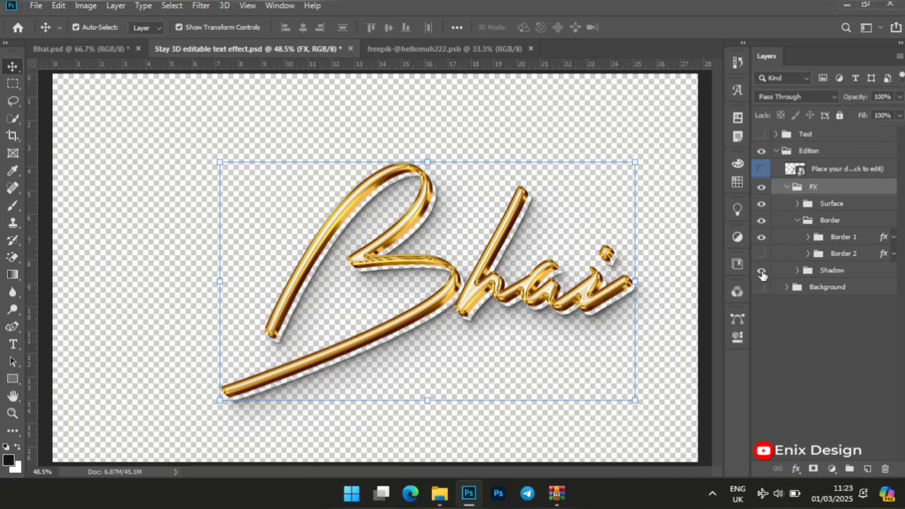
left_click(762, 272)
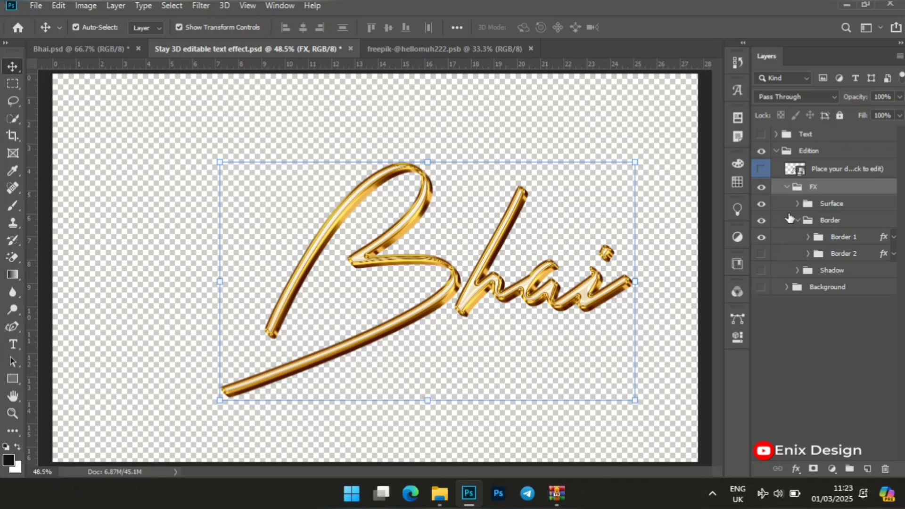
left_click(786, 187)
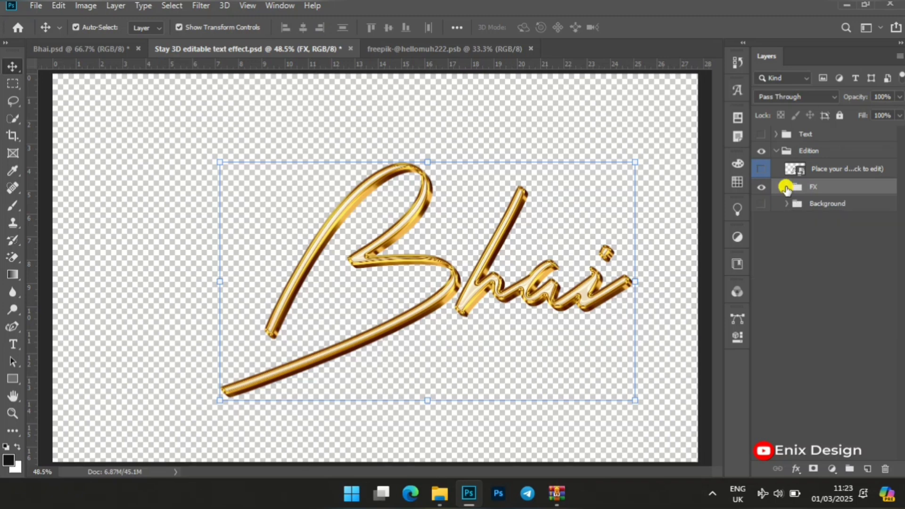
- Merge the Edition group into one layer and drag it onto the Bhai.psd poster
left_click(782, 152)
left_click(775, 151)
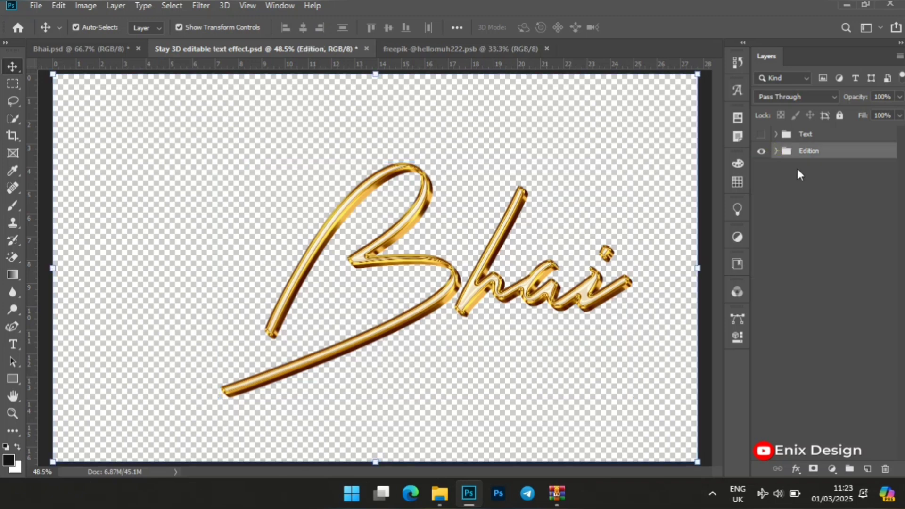
right_click(807, 149)
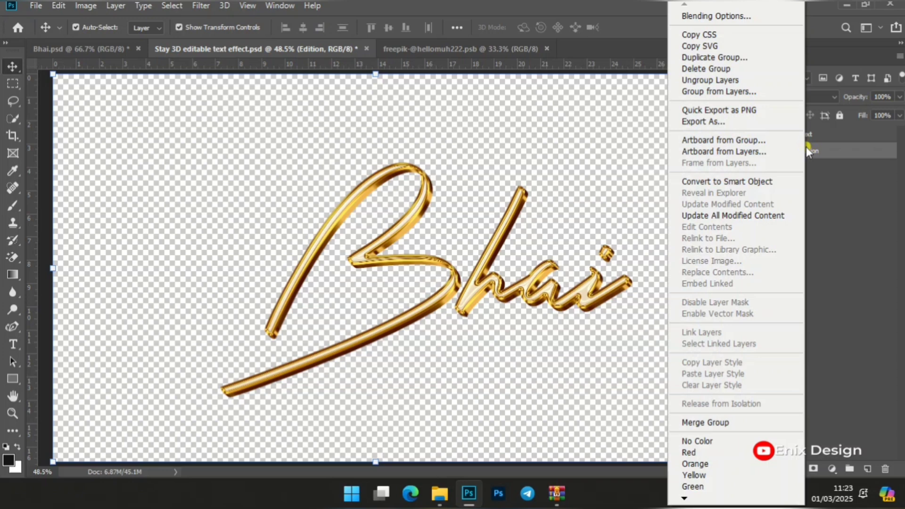
left_click(722, 423)
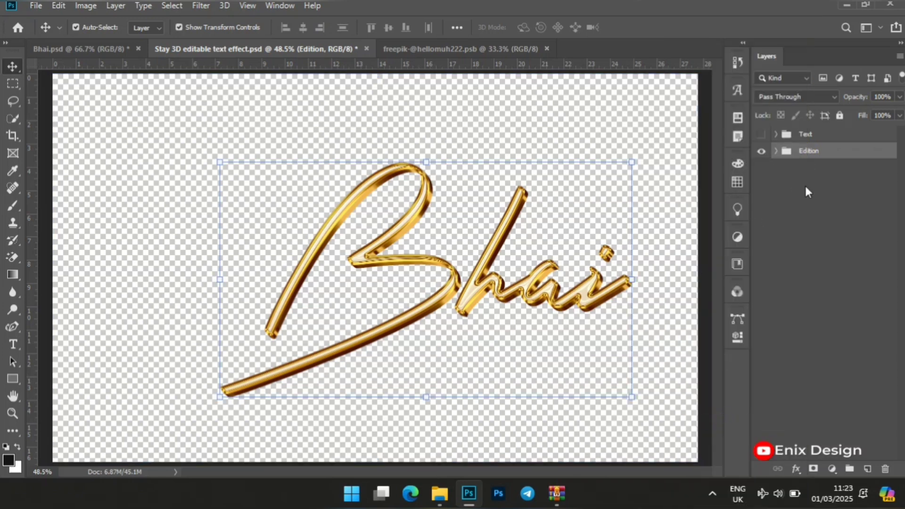
left_click_drag(817, 158, 359, 345)
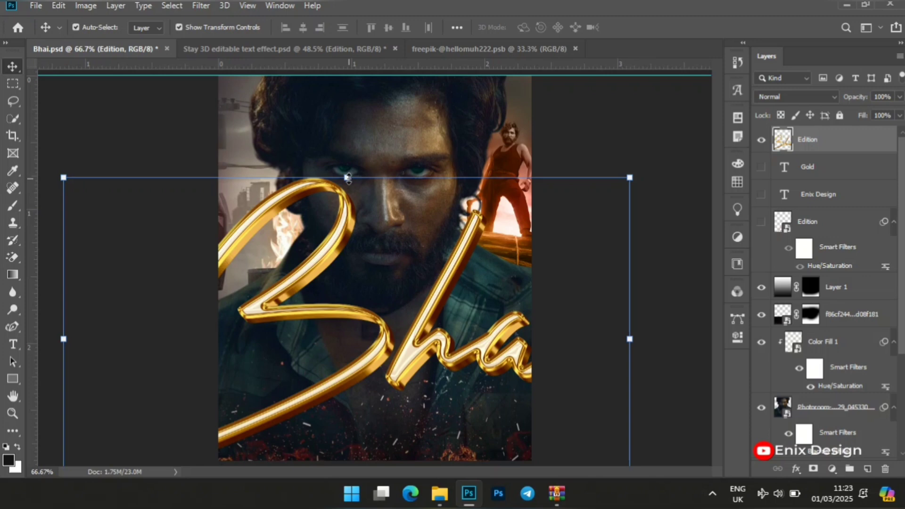
- Scale the gold Bhai to about 51% and commit it on the lower poster
left_click(348, 179)
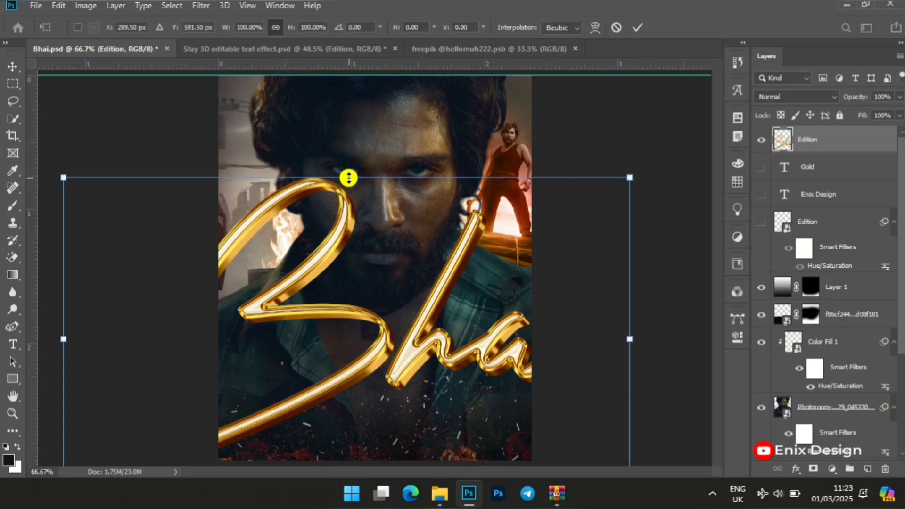
left_click_drag(348, 179, 349, 311)
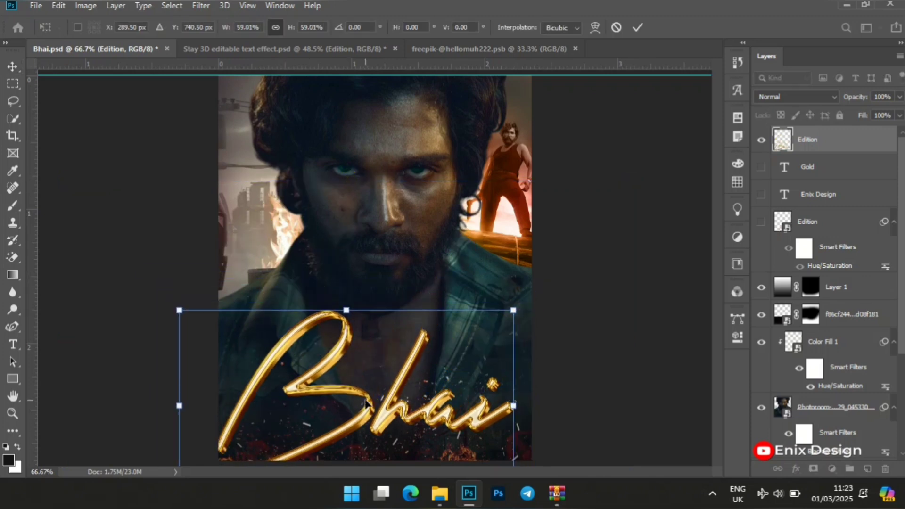
left_click_drag(367, 403, 370, 366)
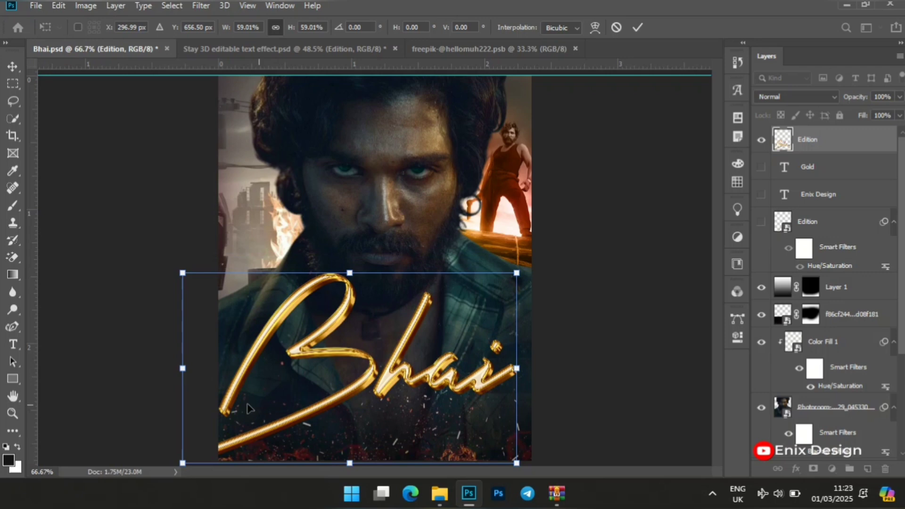
left_click_drag(183, 365, 226, 411)
left_click_drag(410, 384, 390, 406)
key("Return")
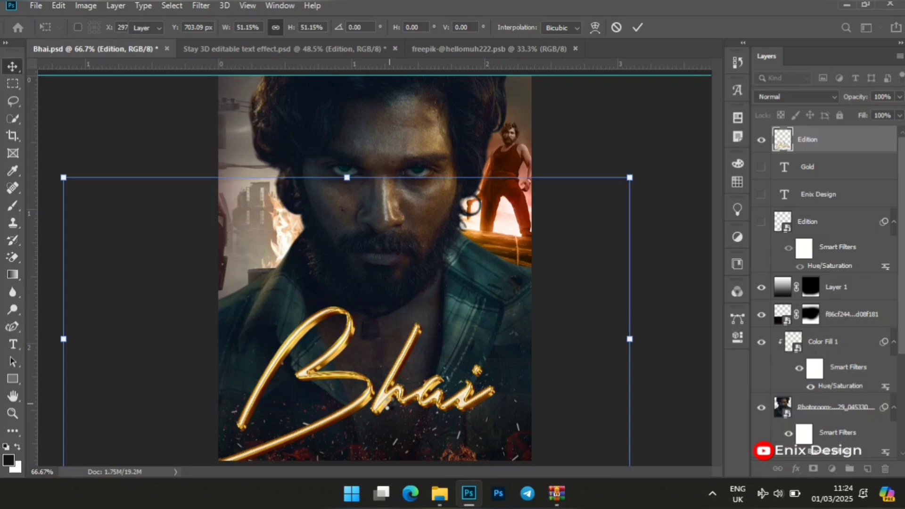
left_click(178, 210)
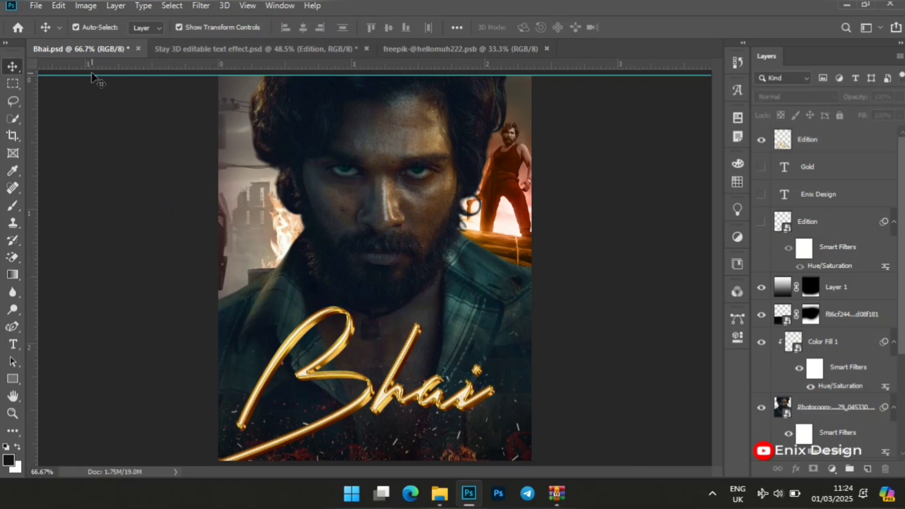
- Zoom in on Bhai on the poster, then return to the template tab and zoom out
key("z")
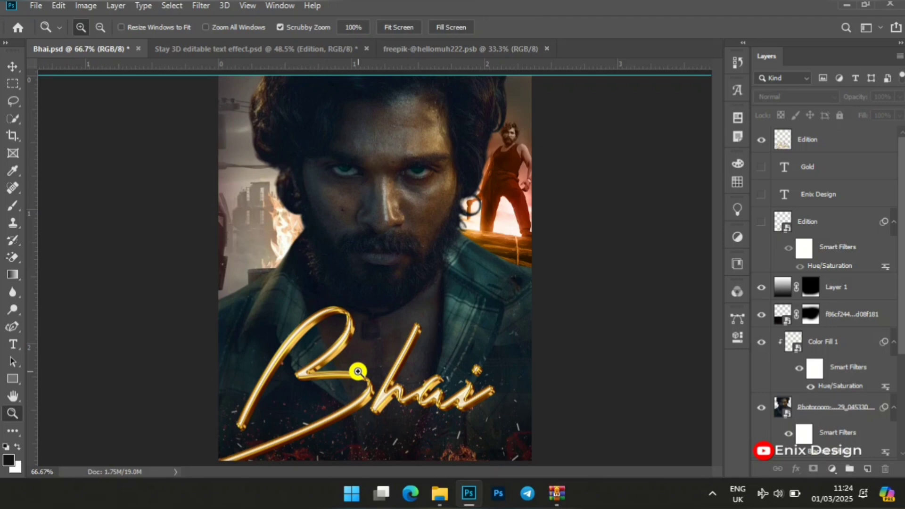
mouse_move(358, 371)
left_mouse_down()
mouse_move(408, 380)
mouse_move(325, 367)
mouse_move(367, 360)
left_mouse_up()
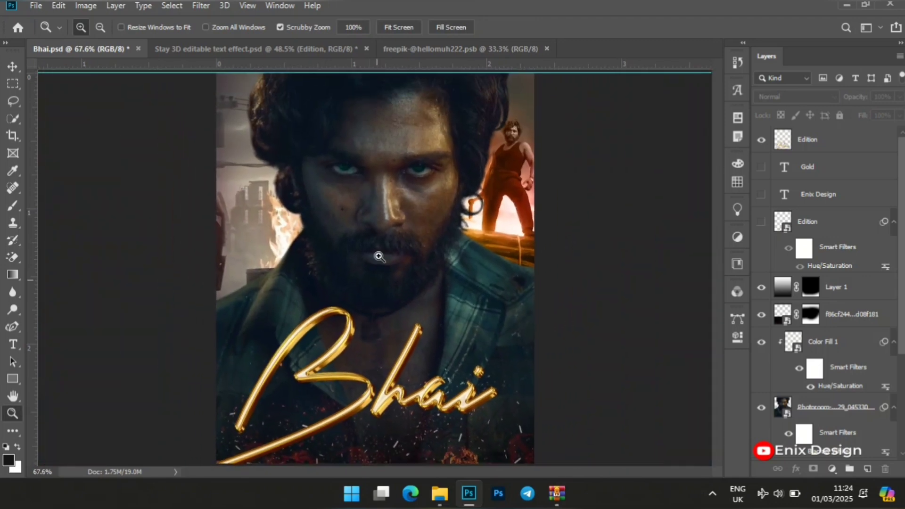
left_click(289, 50)
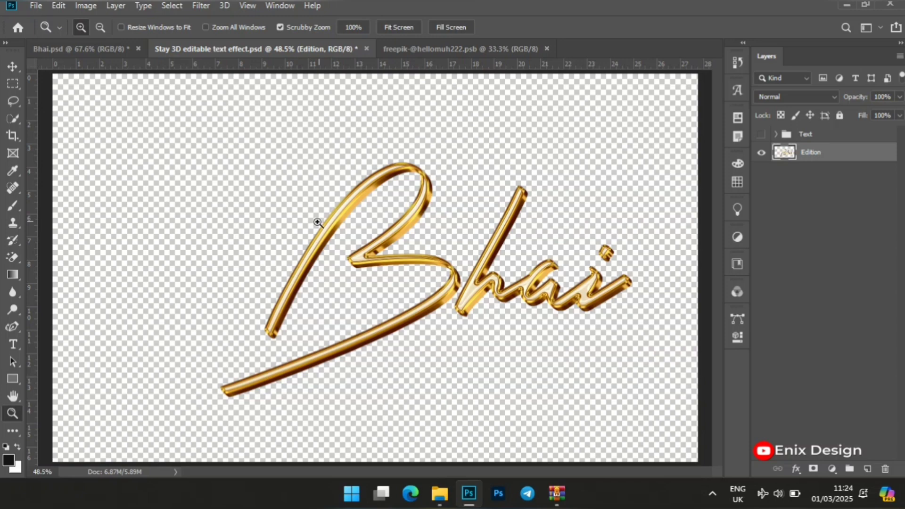
mouse_move(315, 223)
left_mouse_down()
mouse_move(301, 210)
mouse_move(318, 213)
left_mouse_up()
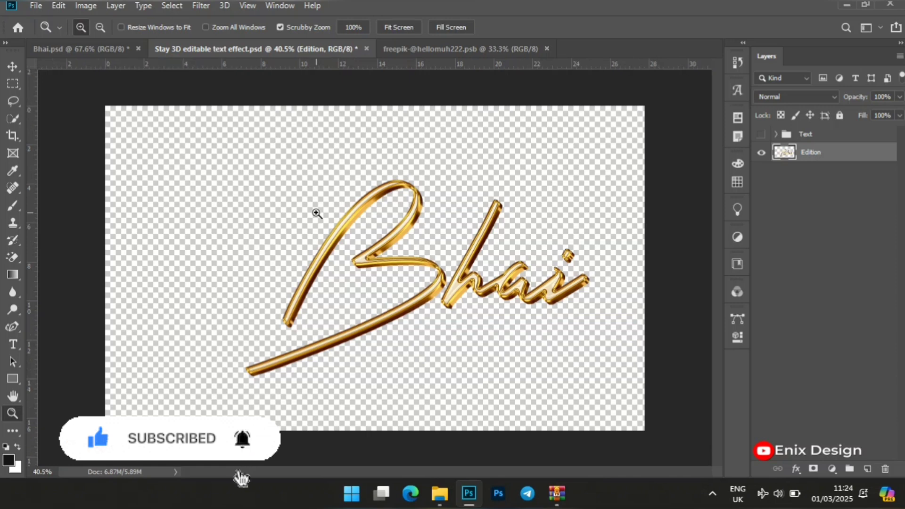
key("v")
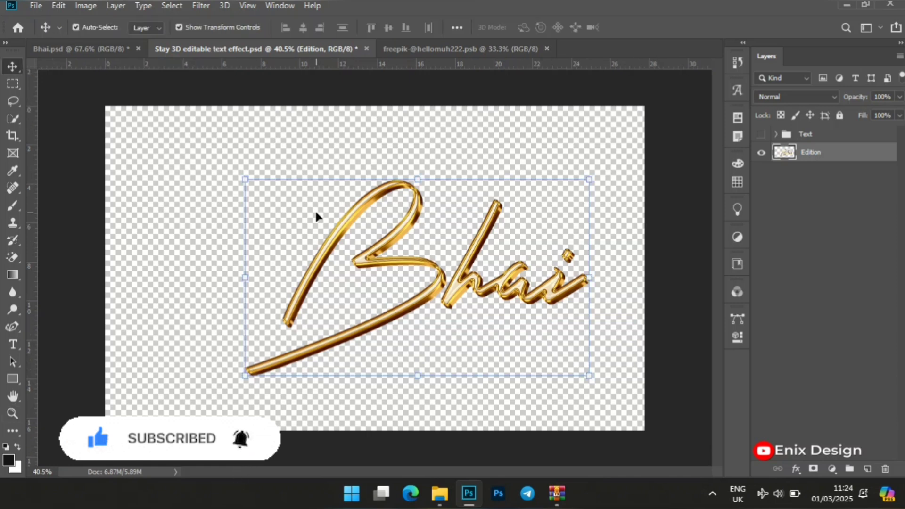